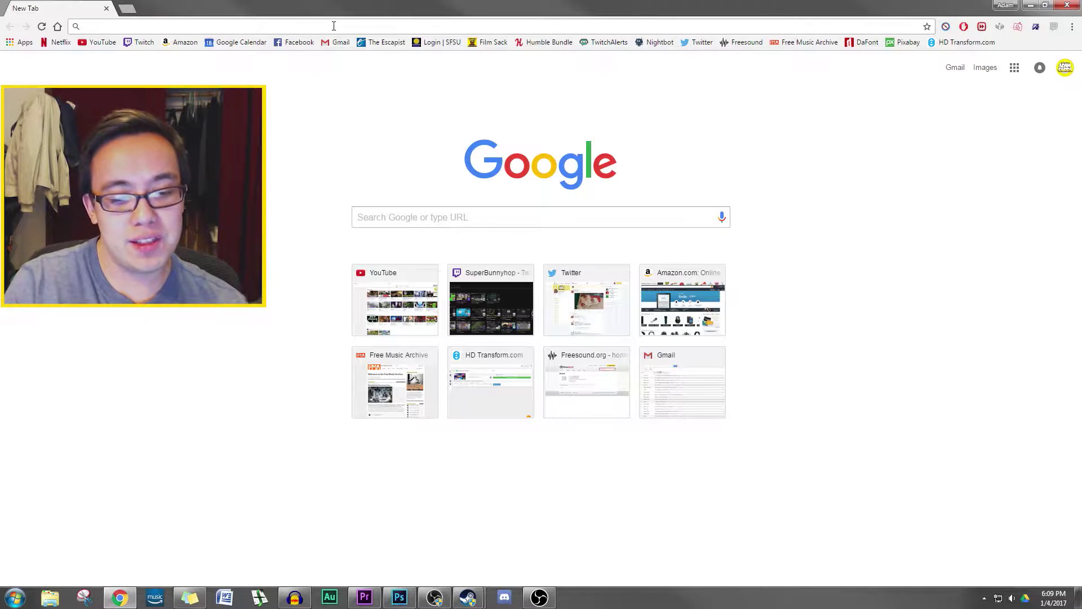
Search Google Images for 'cole phelps' and preview two of the results.
text(cole ph)
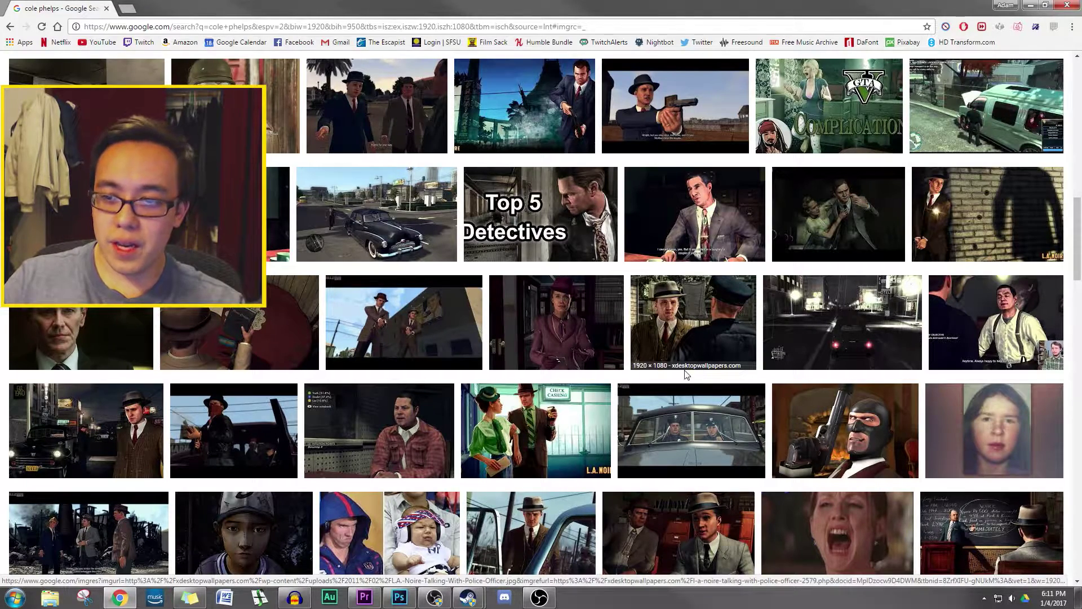
scroll(687, 375, down, 2)
scroll(685, 374, down, 2)
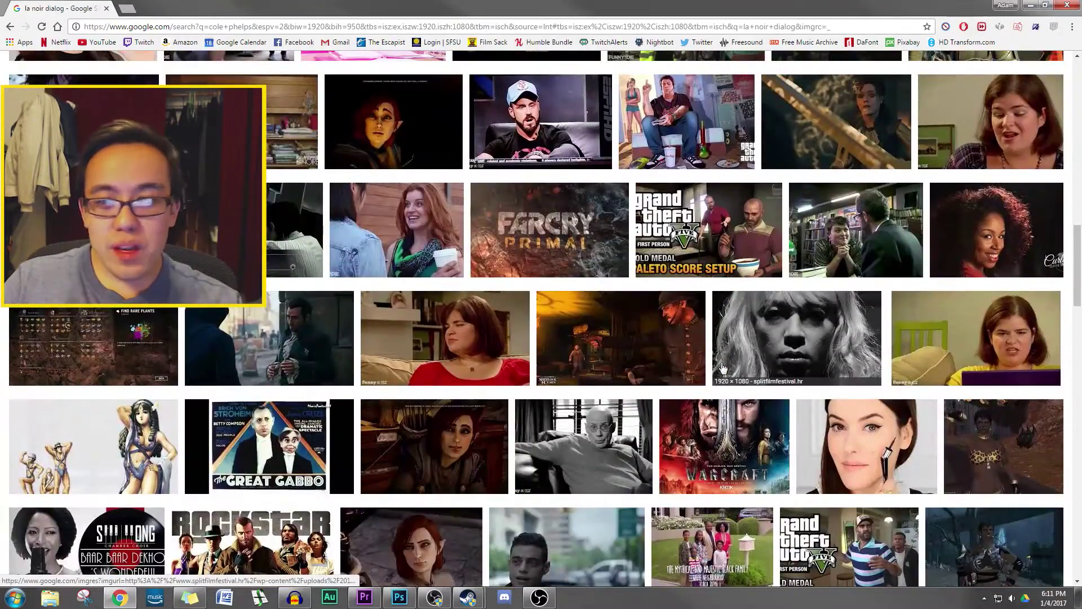
click(399, 316)
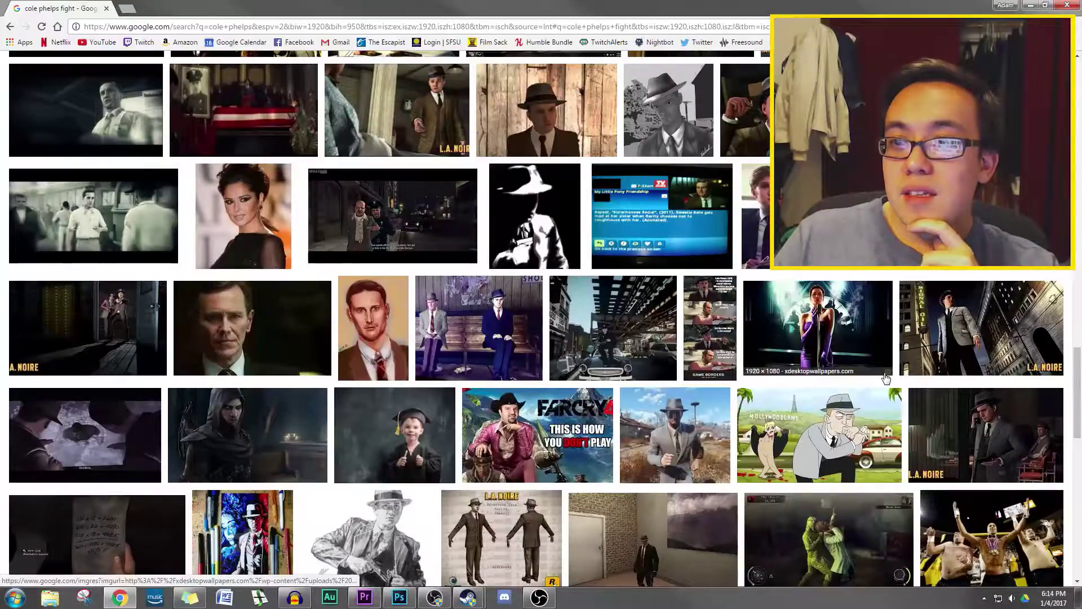
scroll(885, 379, down, 1)
scroll(886, 379, up, 1)
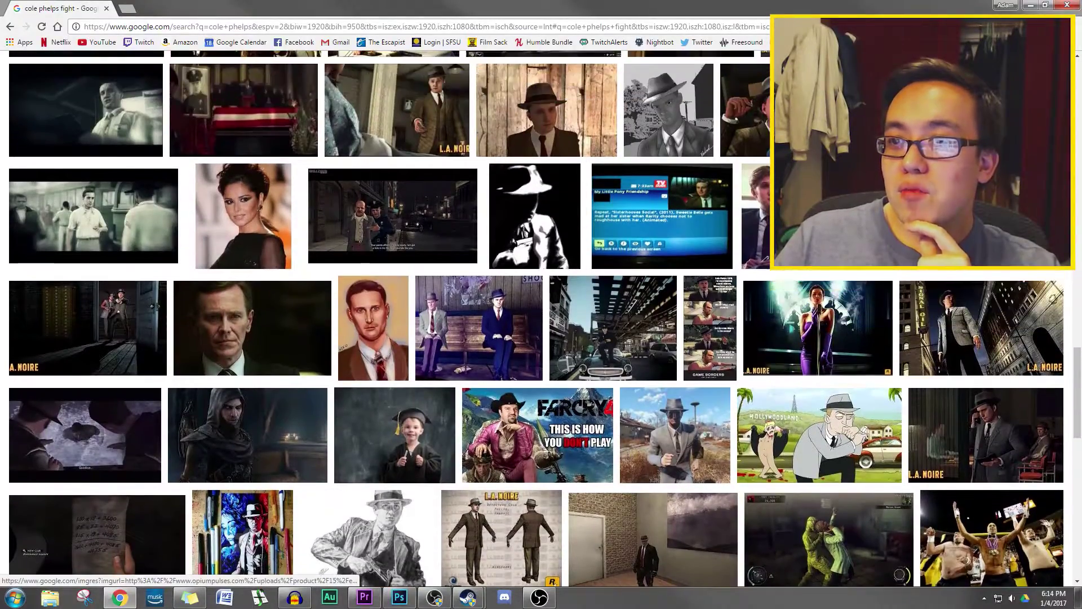
click(817, 225)
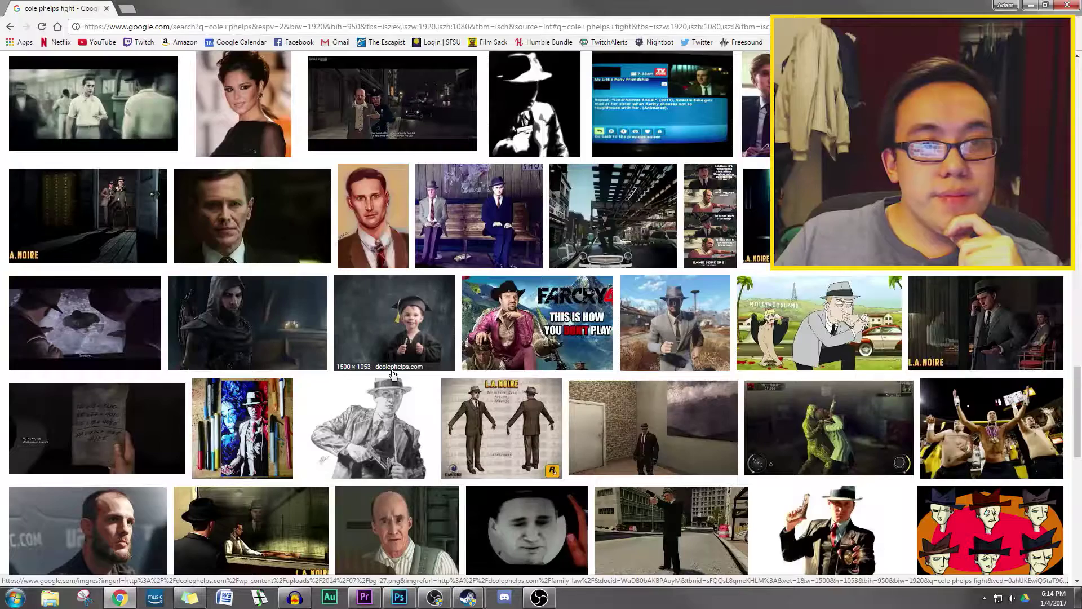
Browse further L.A. Noire results and keep candidate pictures open in their own tabs.
scroll(699, 402, down, 1)
scroll(699, 401, down, 1)
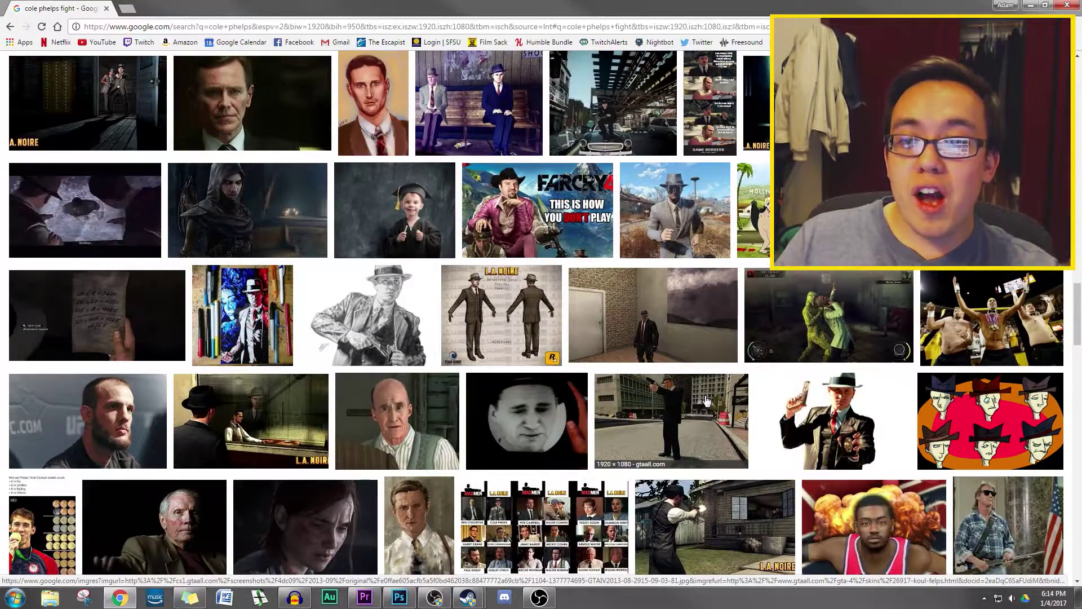
scroll(707, 400, down, 1)
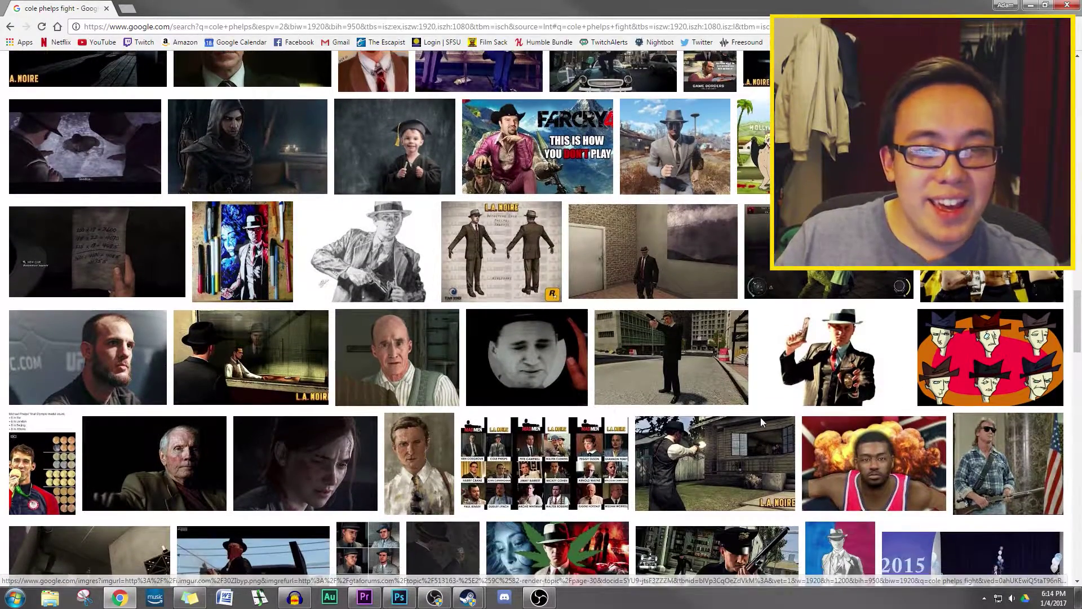
scroll(760, 417, down, 2)
scroll(756, 417, down, 2)
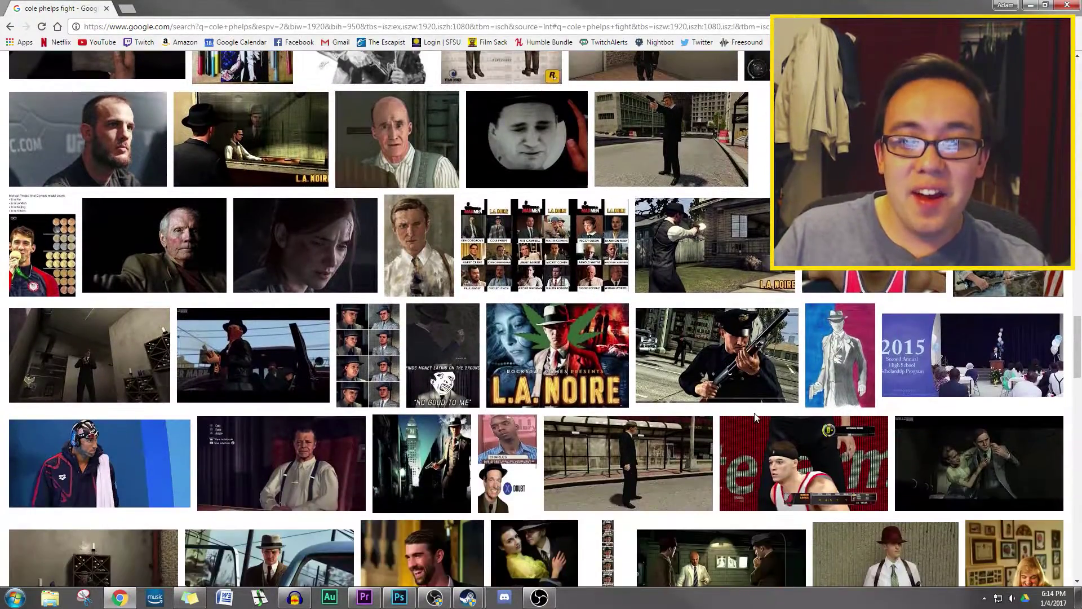
scroll(710, 412, down, 1)
scroll(707, 412, down, 2)
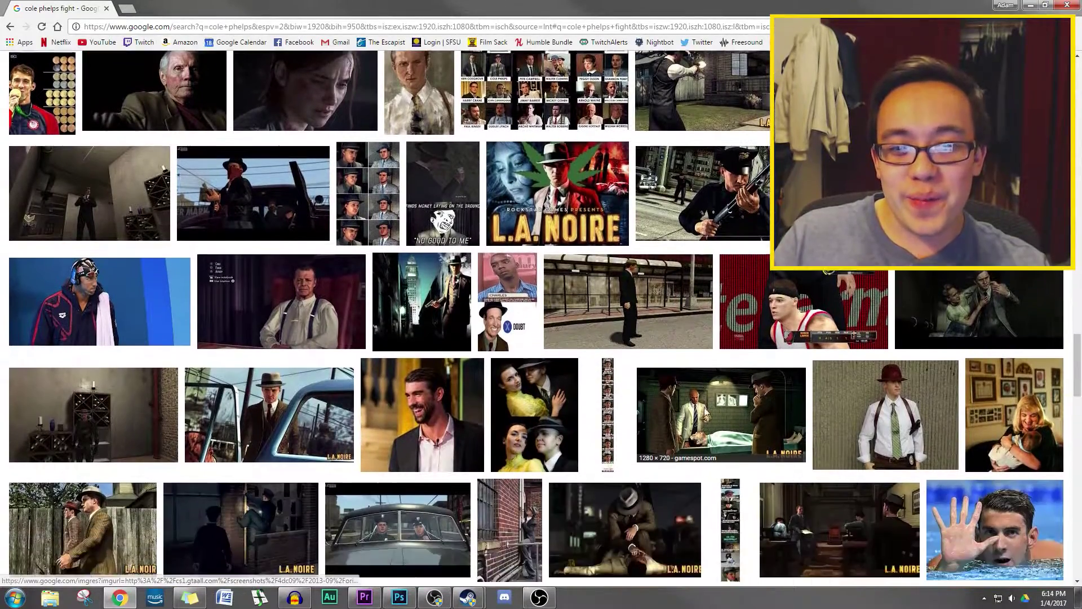
scroll(756, 422, down, 2)
scroll(806, 439, down, 1)
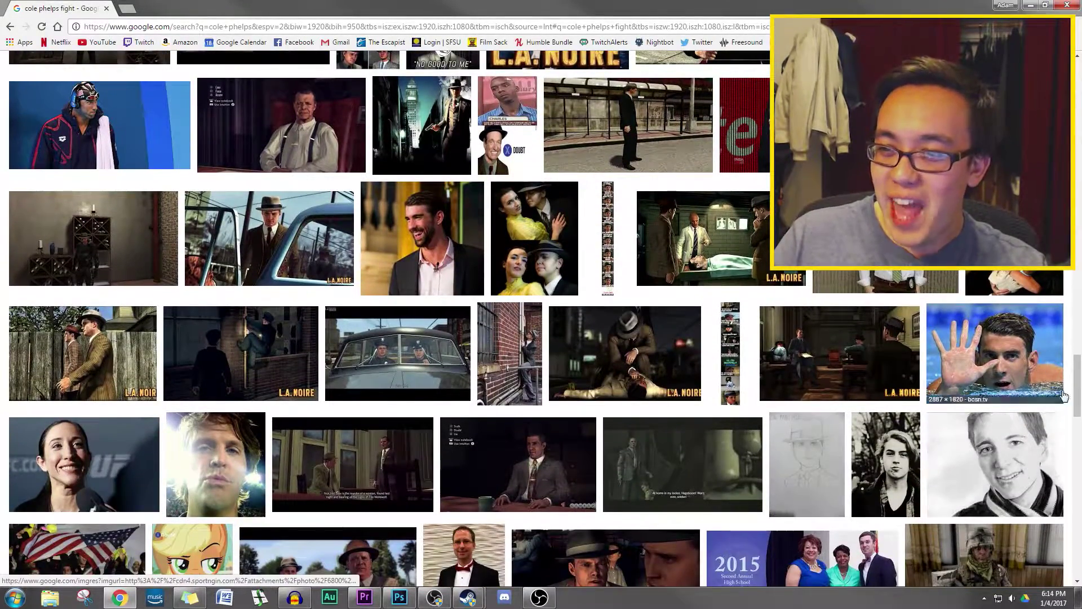
drag(1078, 386, 1078, 417)
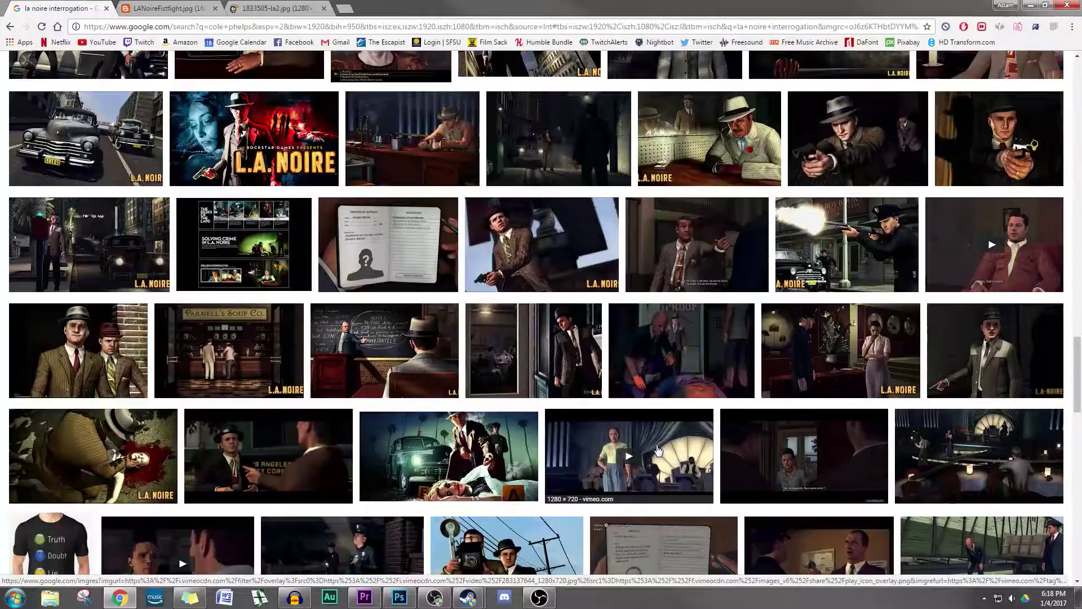
scroll(658, 449, down, 1)
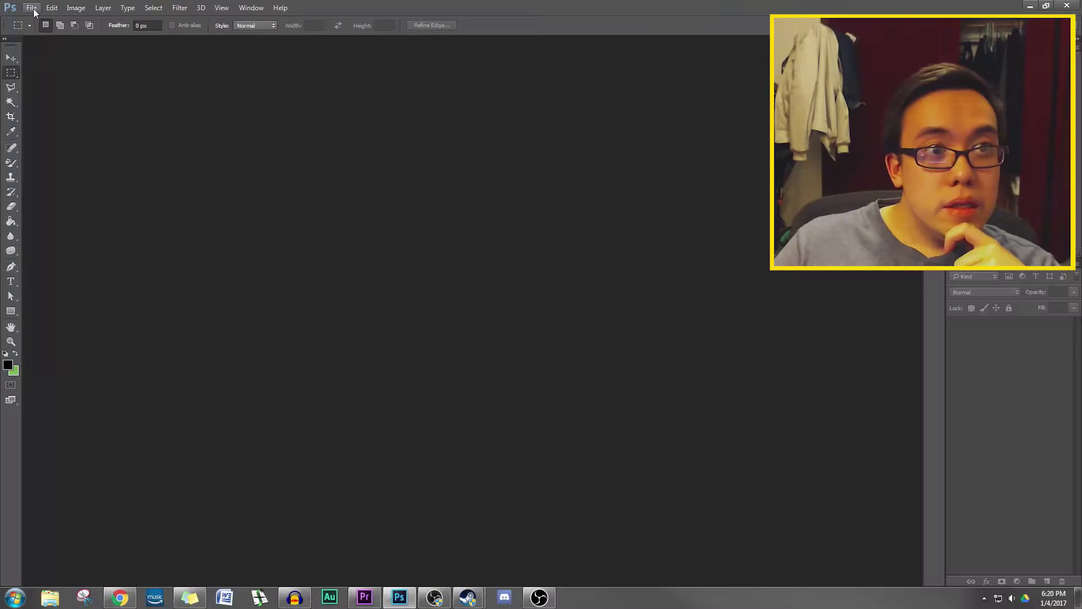
click(31, 8)
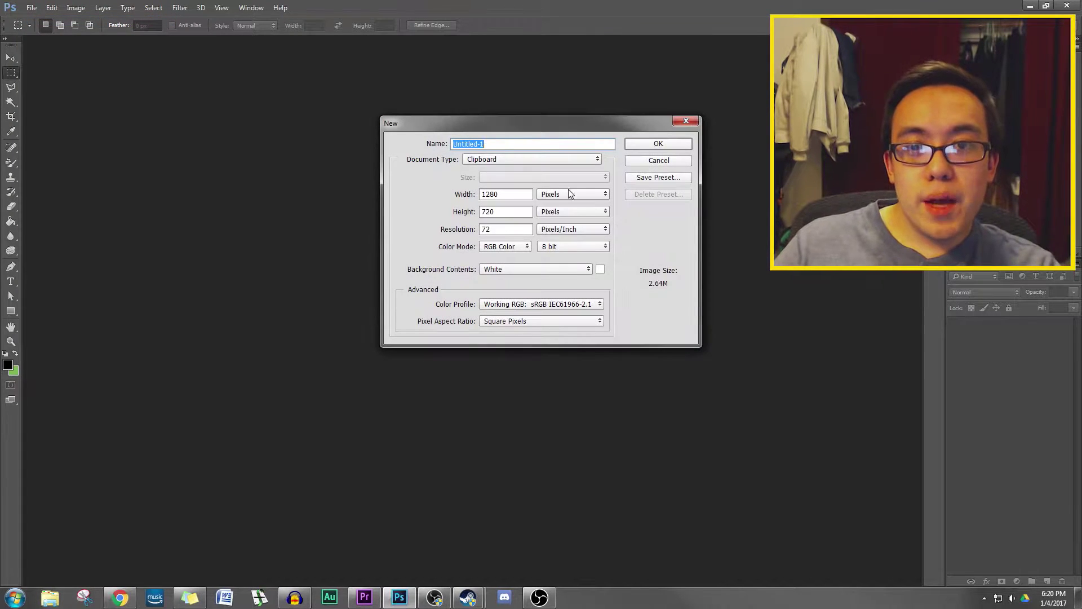
Paste the screenshot into a new 1280×720 document, delete the white background, rename the layer BG.
click(674, 144)
key(ctrl+v)
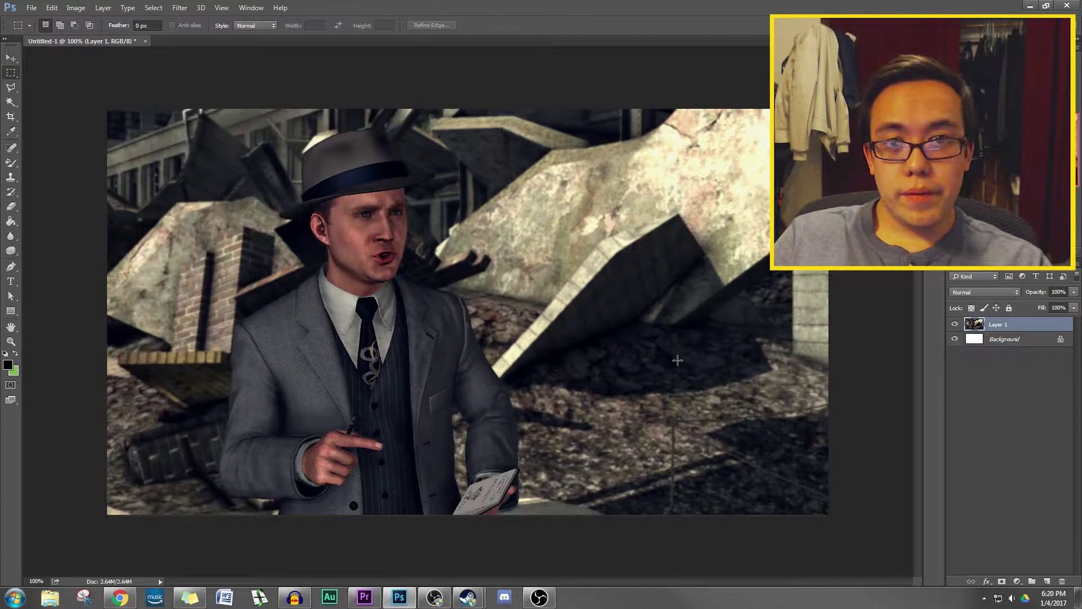
click(1009, 338)
key(Delete)
double_click(1003, 325)
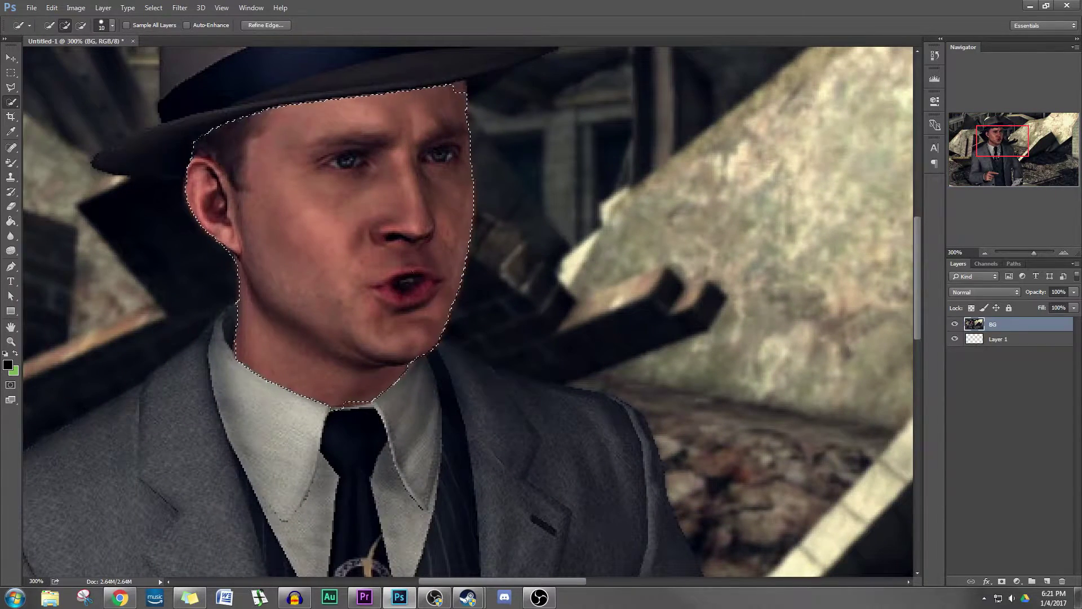
Refine the face selection and Content-Aware fill it to erase the detective's face.
key(ctrl+minus)
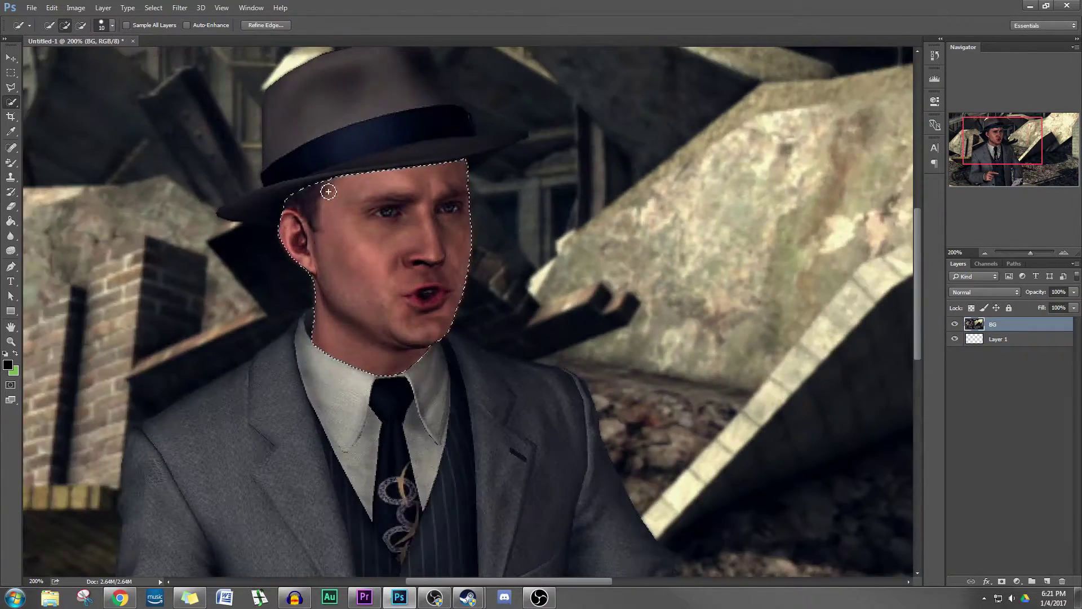
key(ctrl+alt+r)
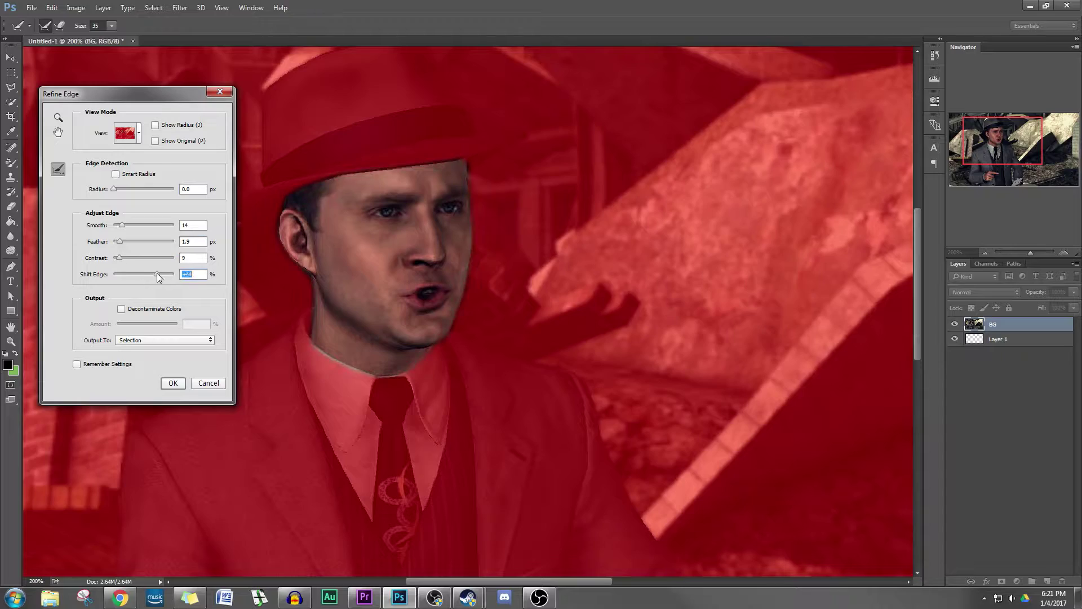
click(172, 382)
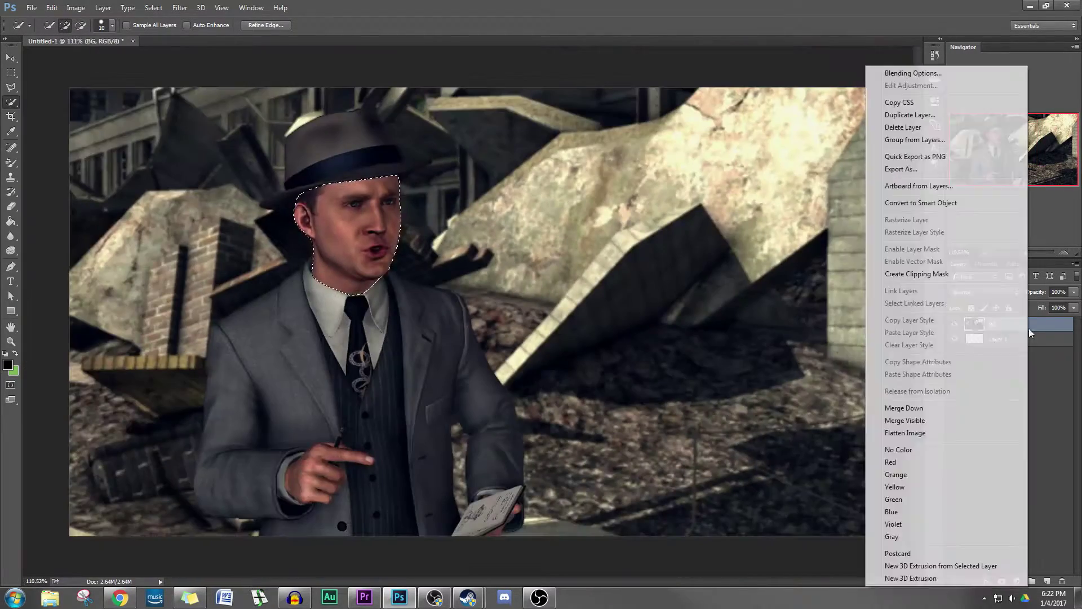
key(shift+F5)
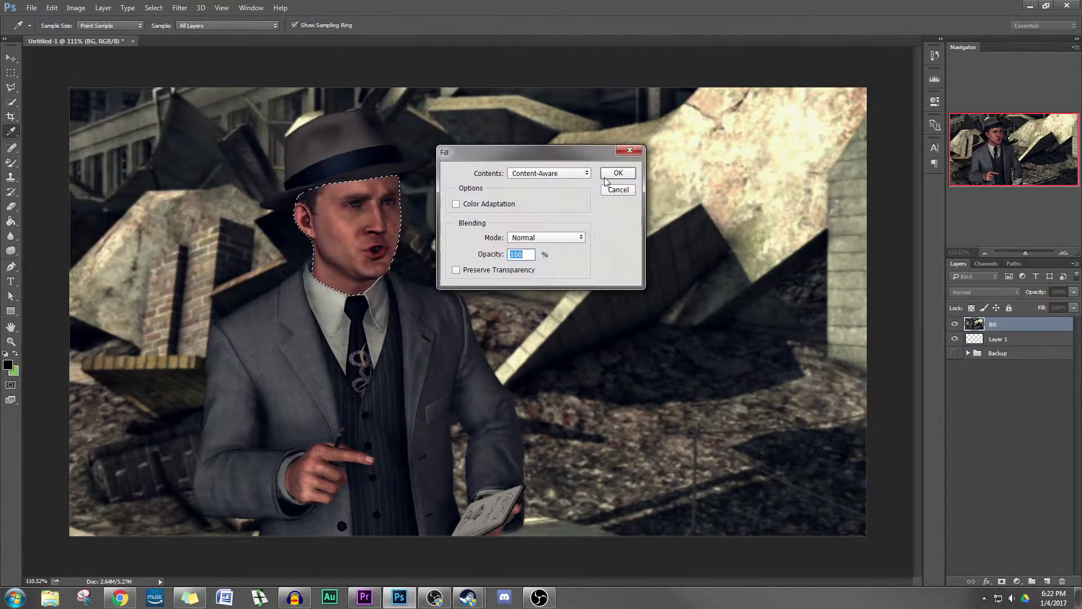
key(Return)
key(ctrl+d)
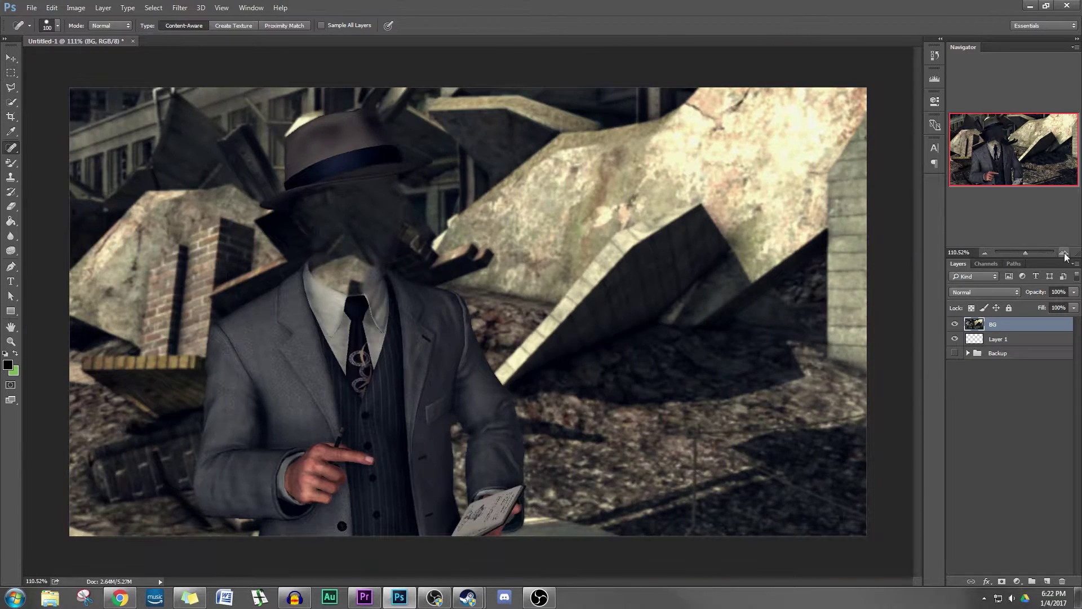
scroll(459, 229, up, 2)
key(bracketleft)
key(bracketleft)
key(bracketleft)
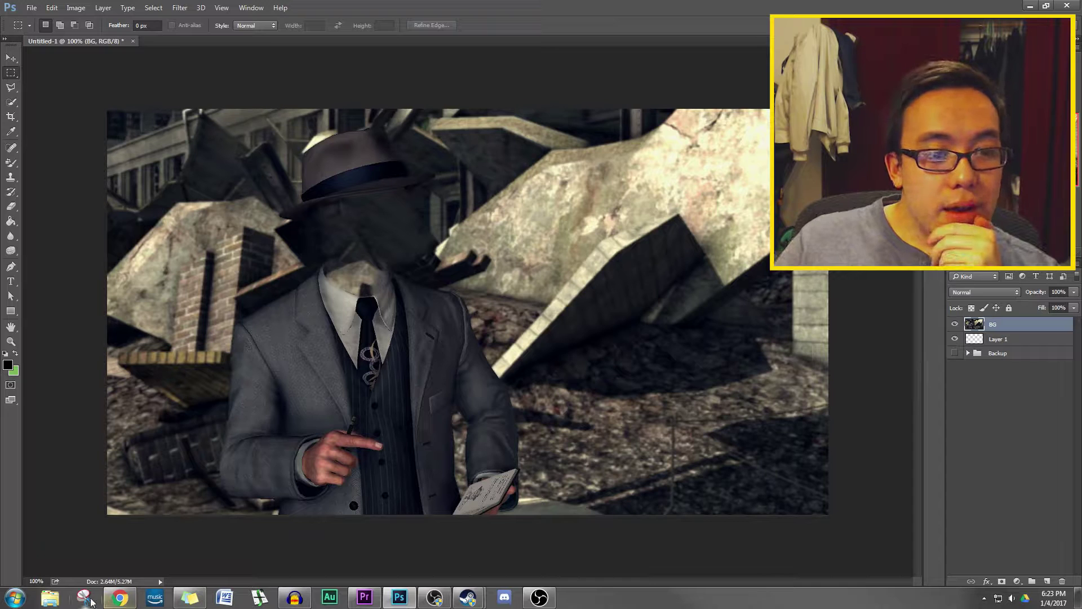
In a new Chrome tab, search for 'penis' and switch to image results.
click(119, 597)
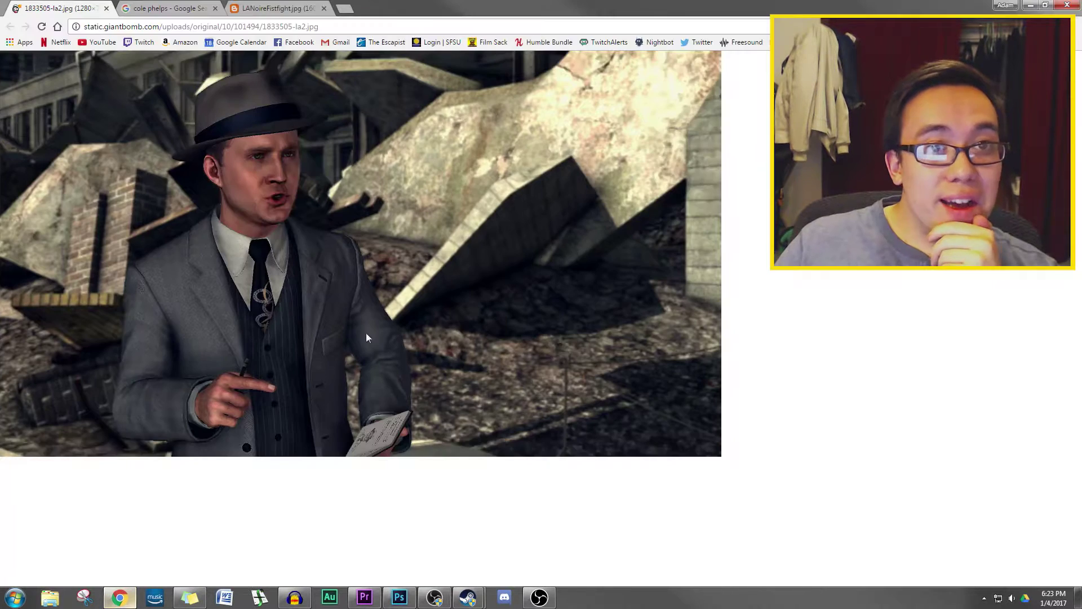
click(341, 7)
text(penish)
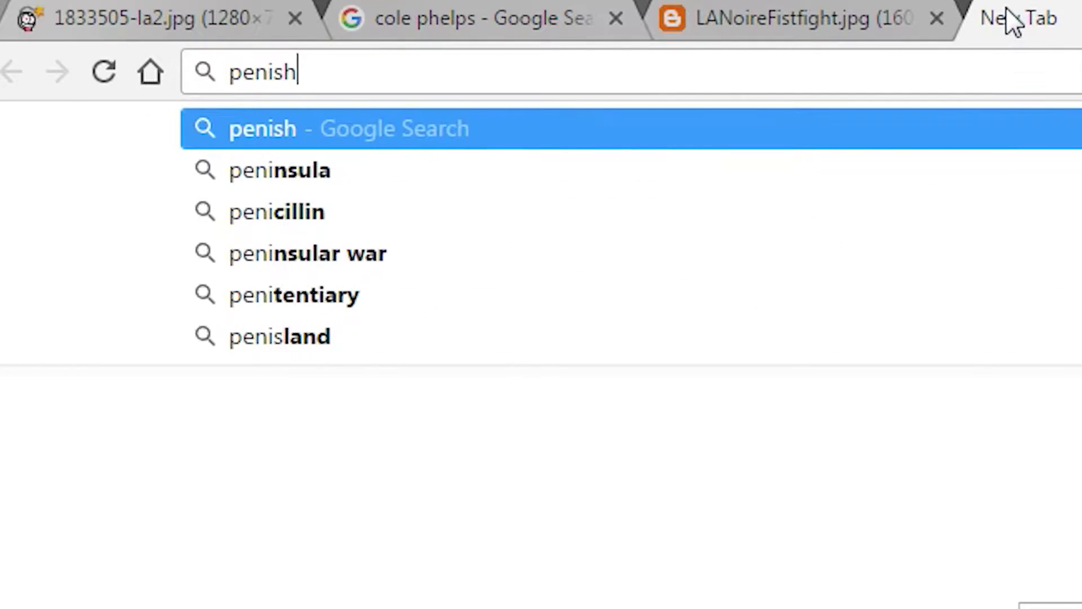
key(BackSpace)
key(Escape)
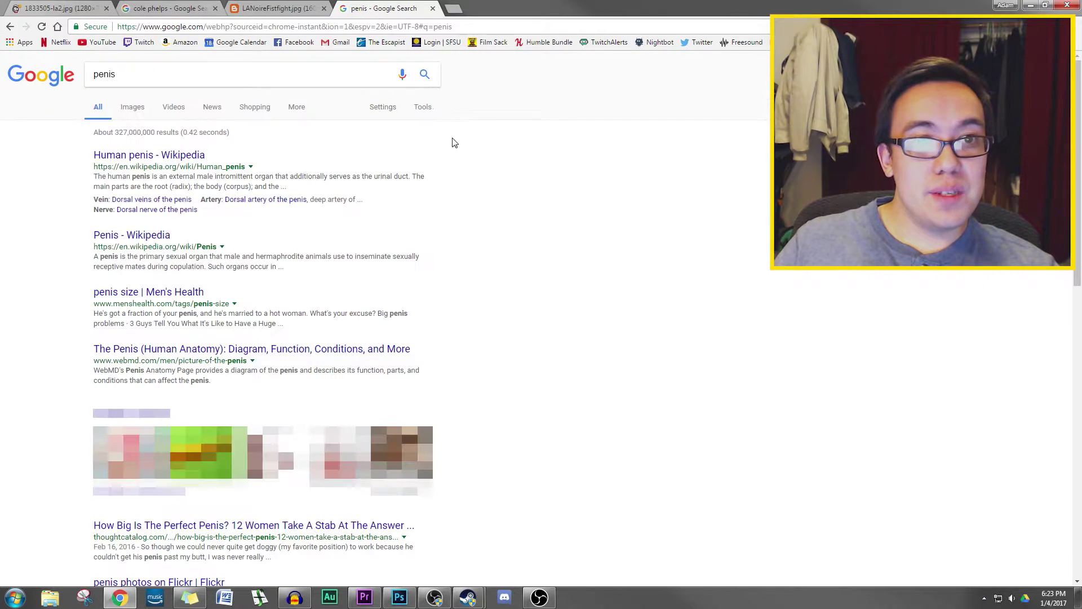
click(138, 108)
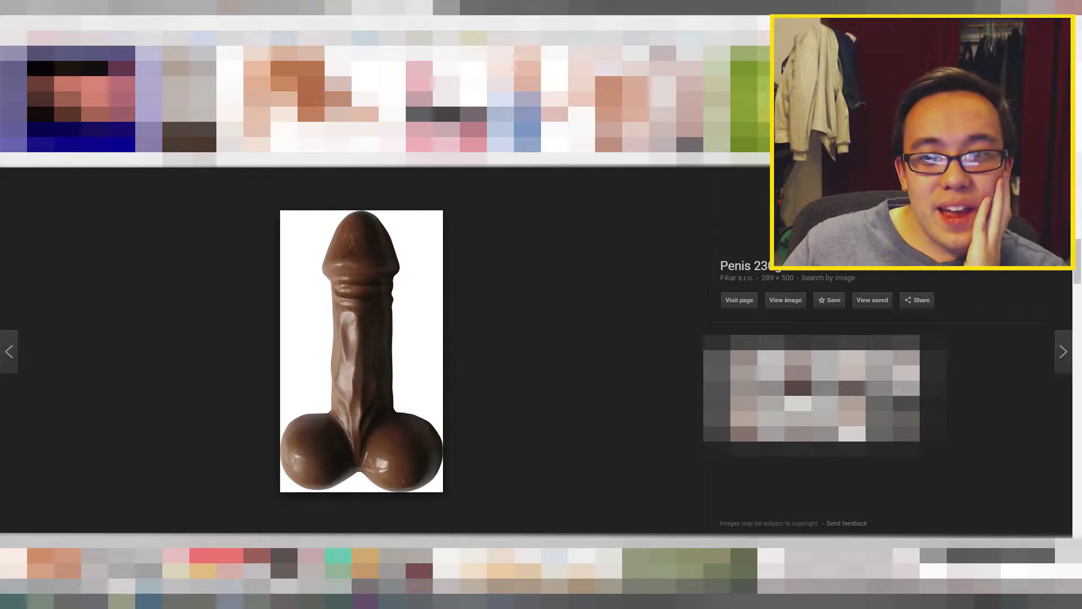
Step through three image previews and scroll the grid of chocolate novelty pictures.
key(Right)
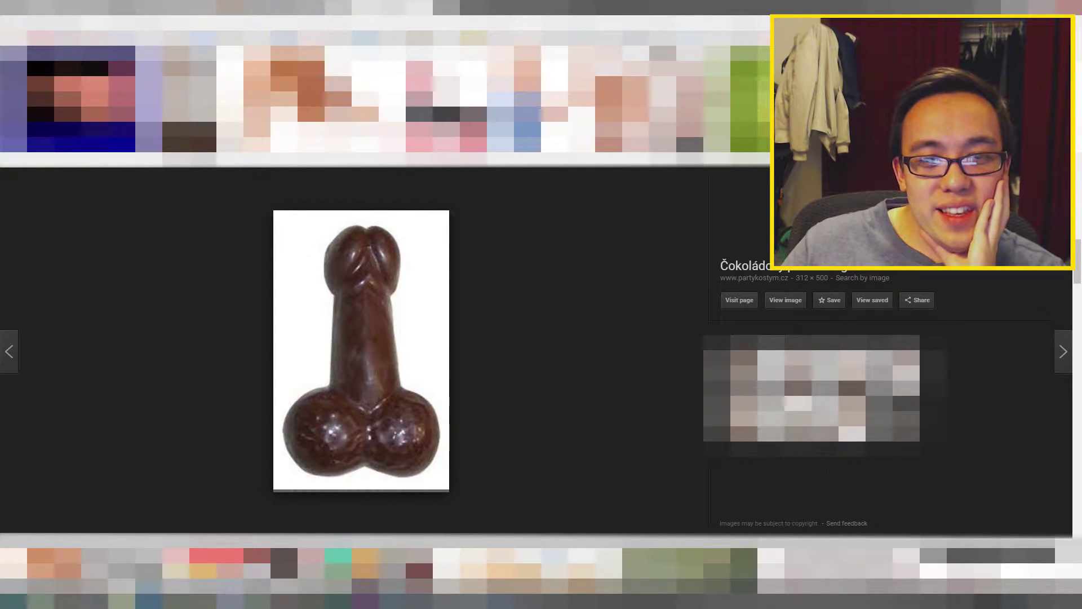
key(Right)
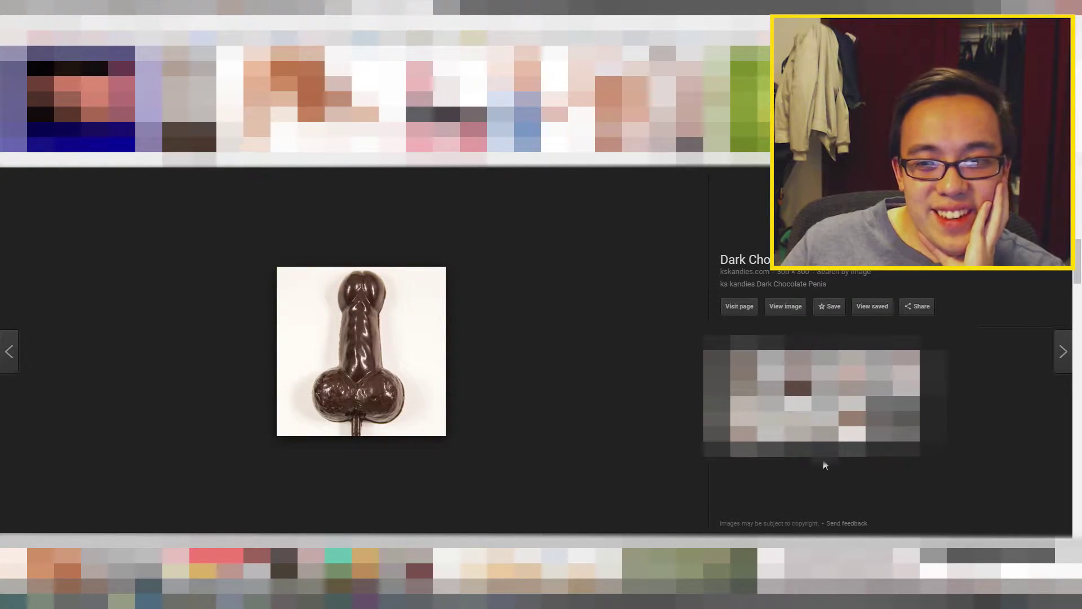
key(Right)
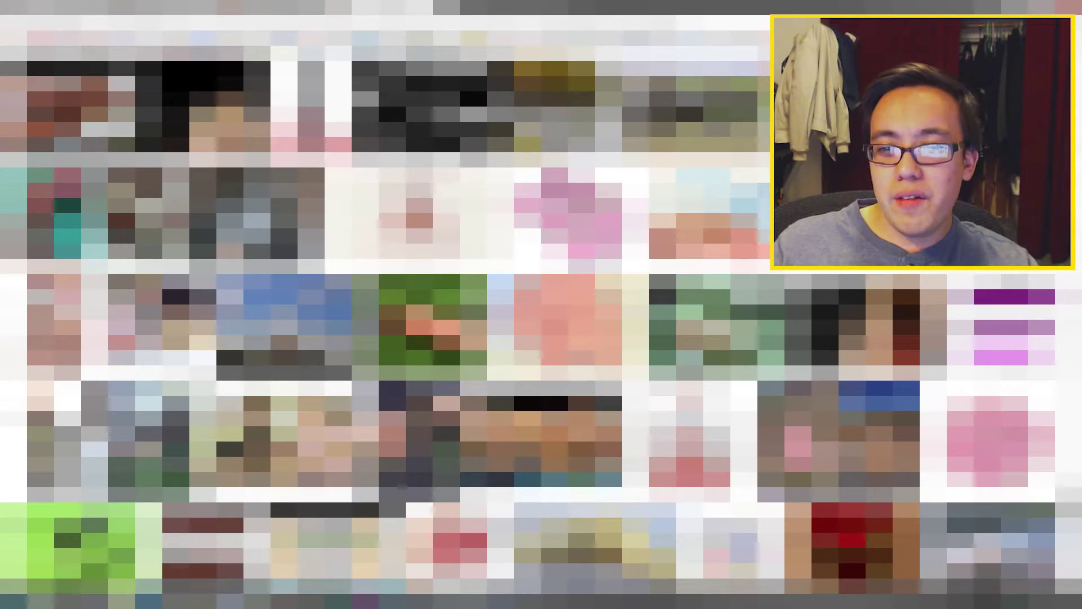
scroll(541, 316, down, 3)
scroll(541, 315, down, 5)
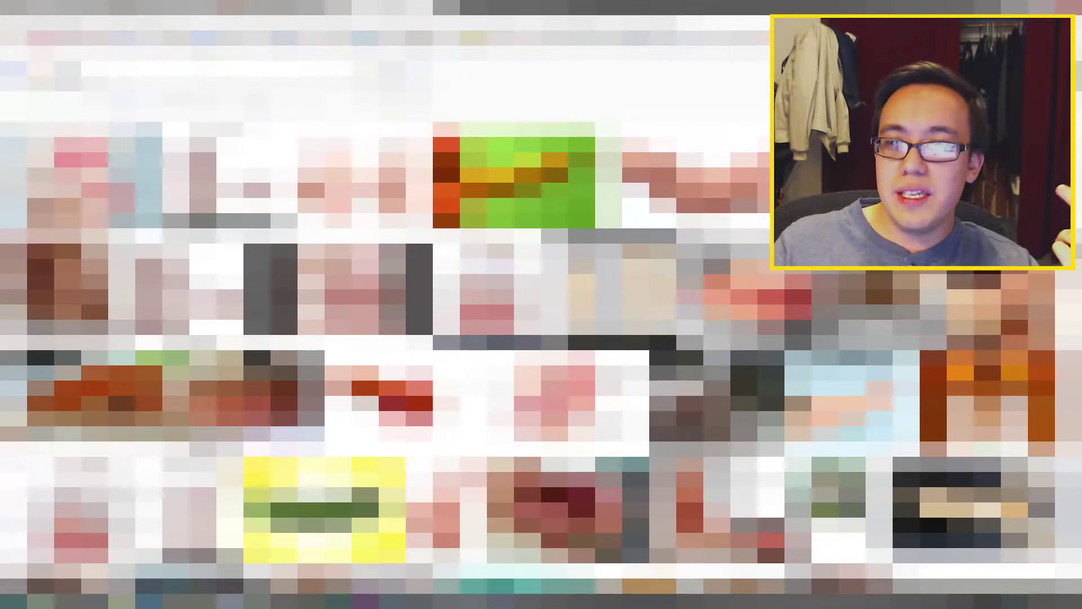
scroll(541, 316, down, 3)
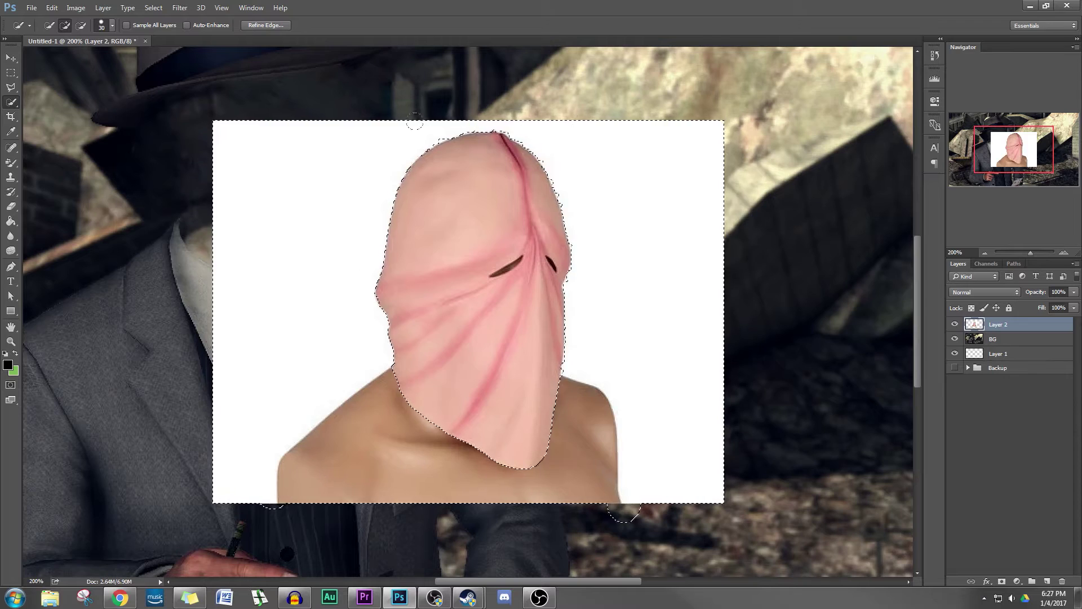
Refine the pink hood selection onto its own layer and fit it tilted over the face.
key(ctrl+alt+r)
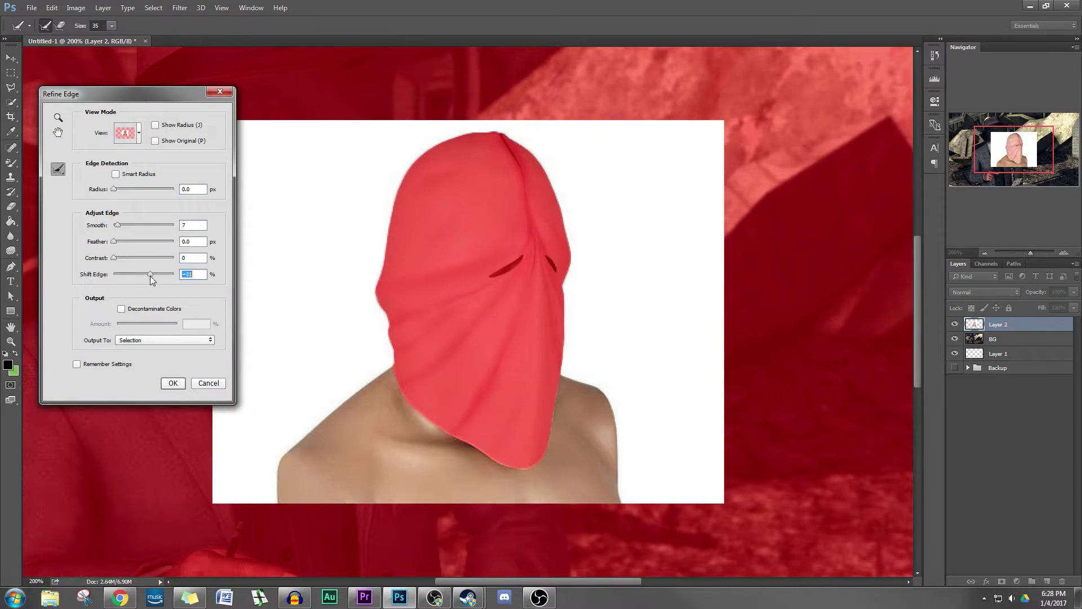
key(Return)
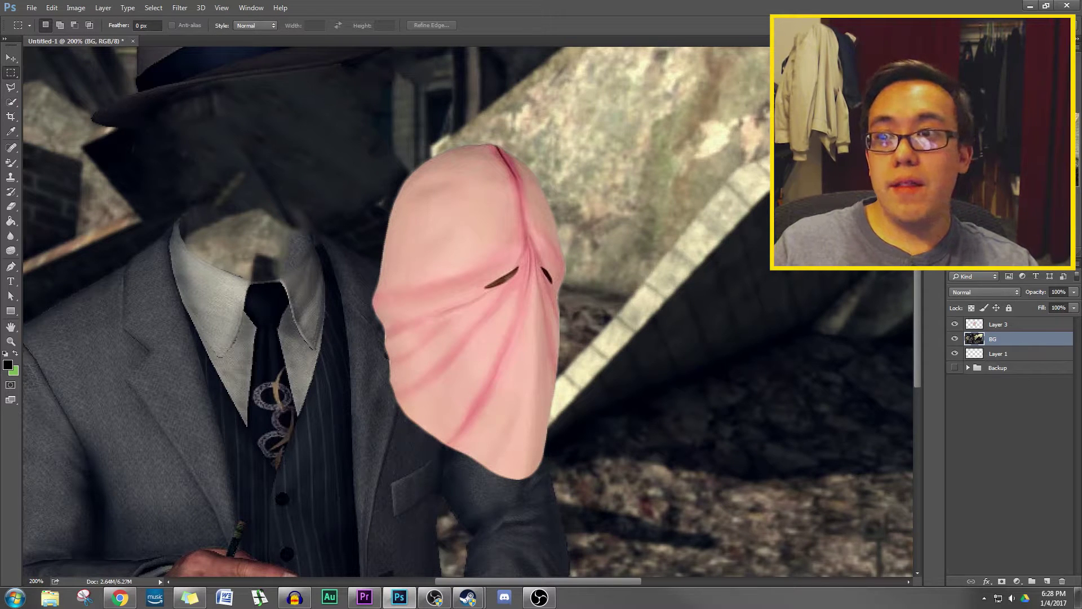
drag(80, 152, 238, 271)
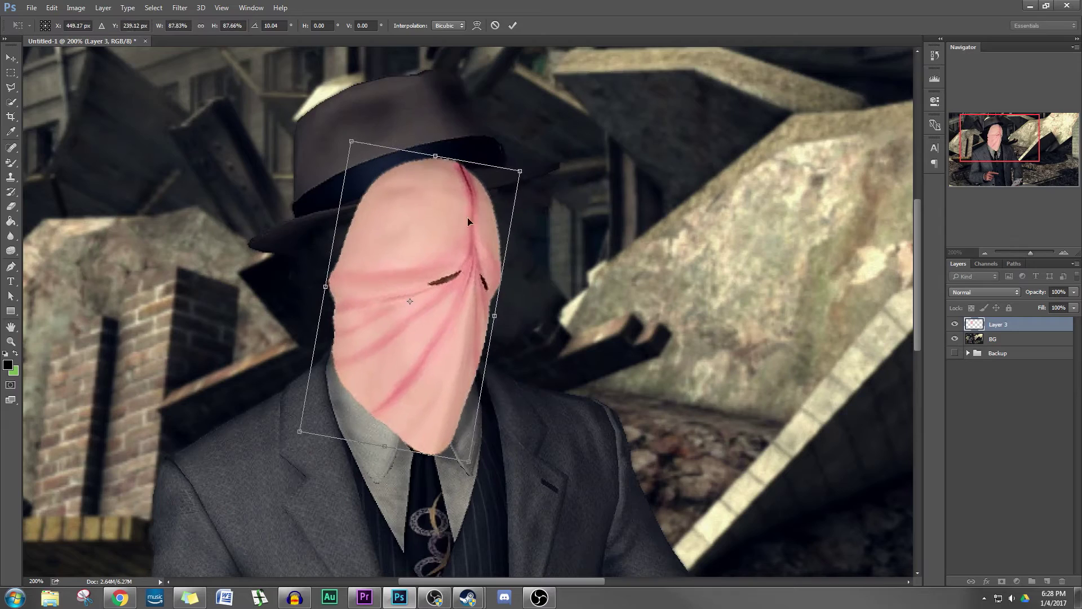
drag(1074, 292, 1036, 306)
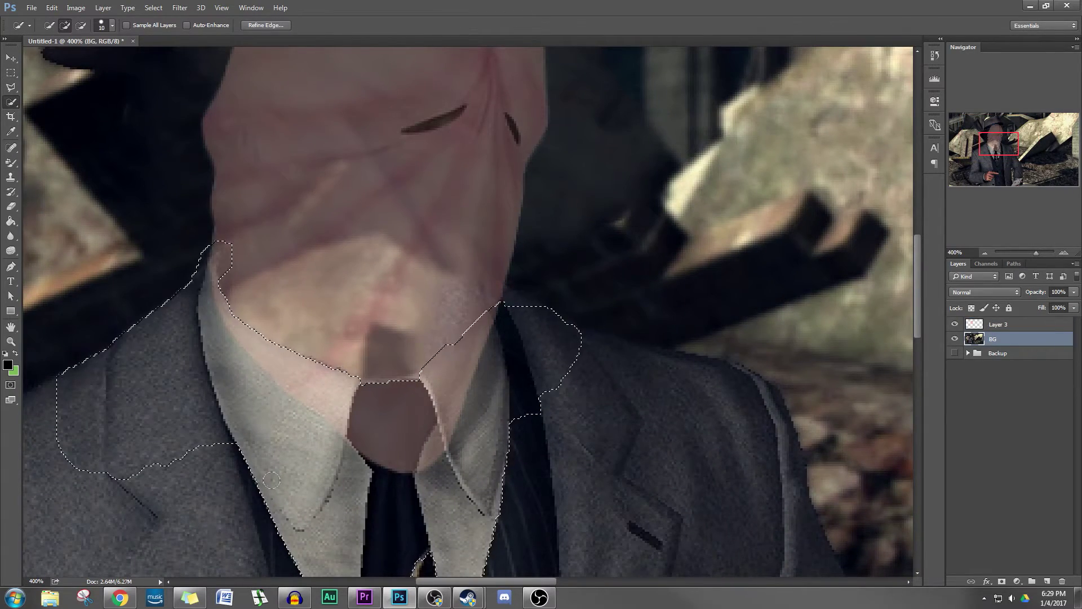
Hide the hood layer and select the detective's collar and lapels with Refine Edge.
click(955, 324)
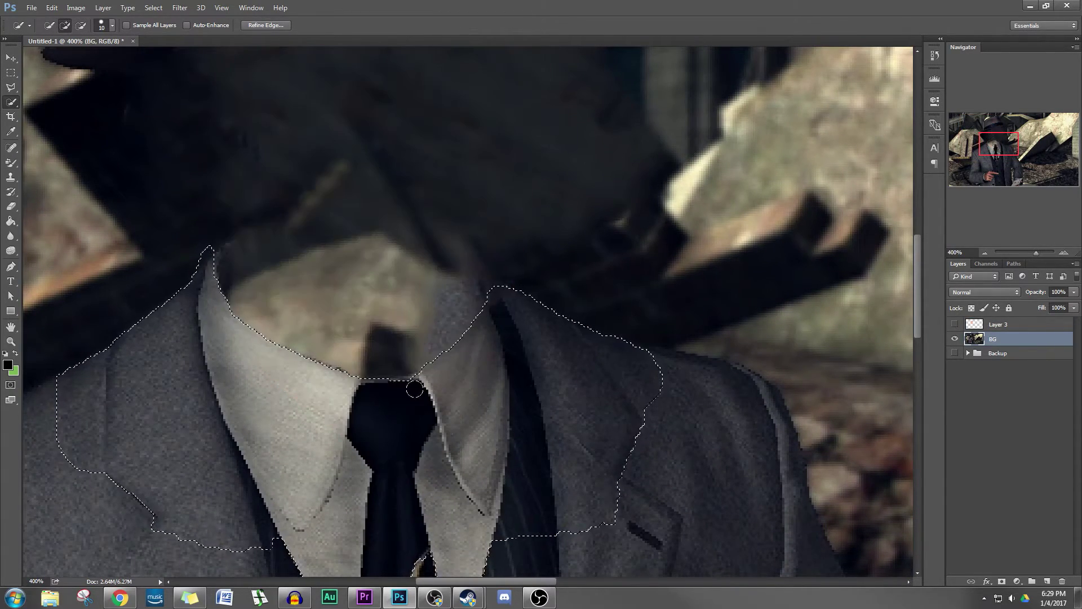
key(ctrl+alt+r)
drag(114, 225, 121, 224)
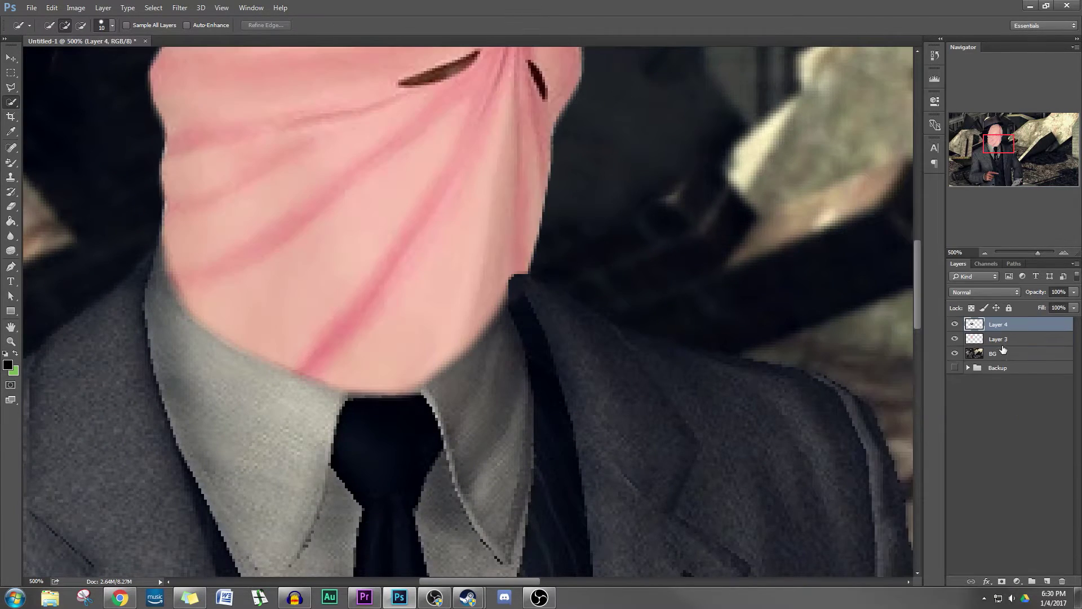
key(ctrl+1)
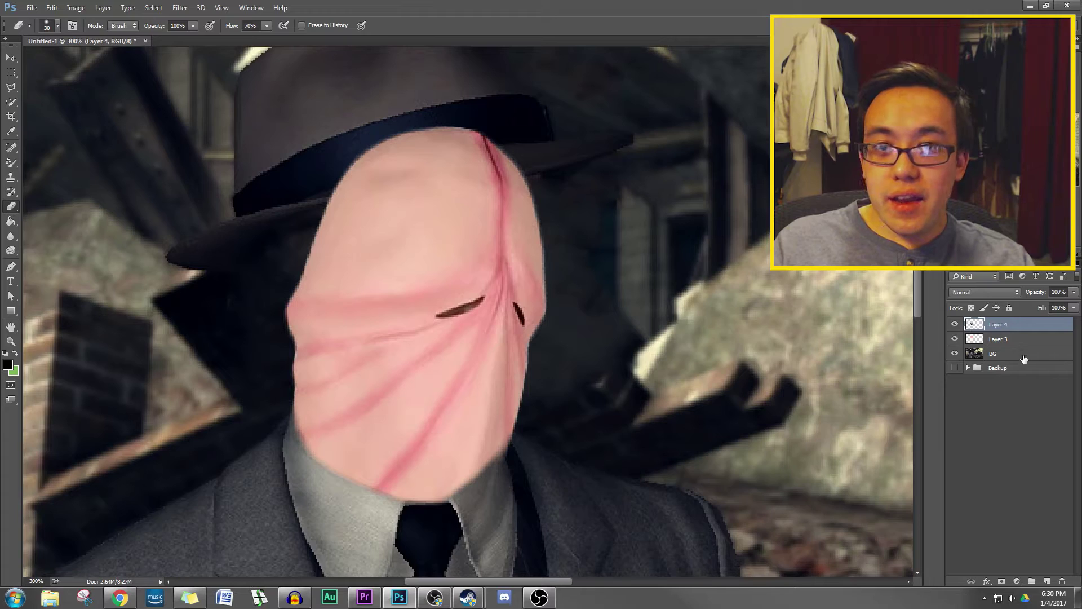
Select and refine the fedora on BG, then move and tilt the hood up under it.
click(1024, 359)
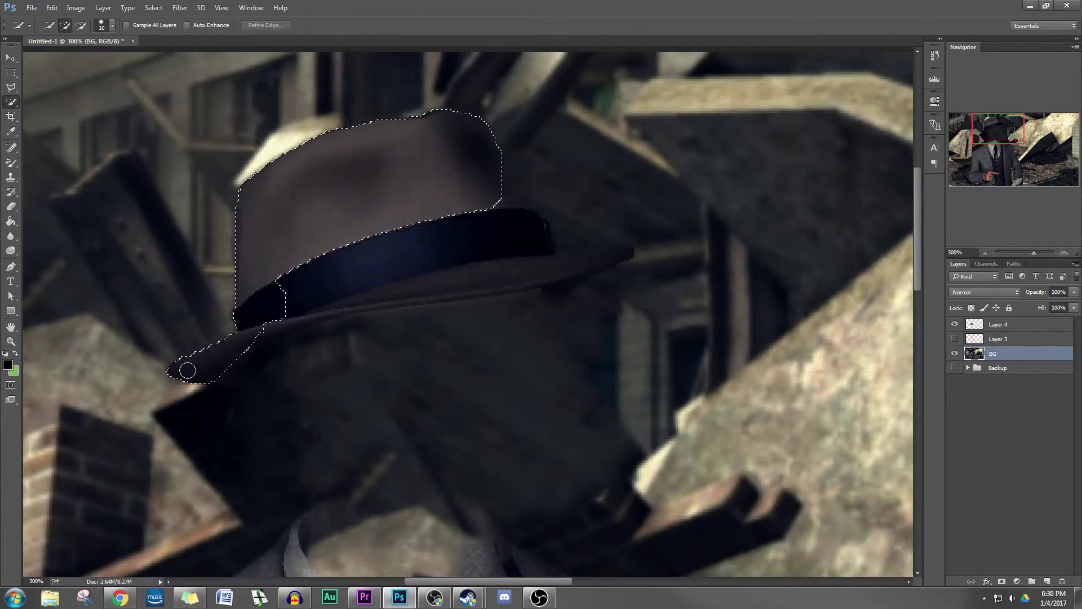
key(ctrl+plus)
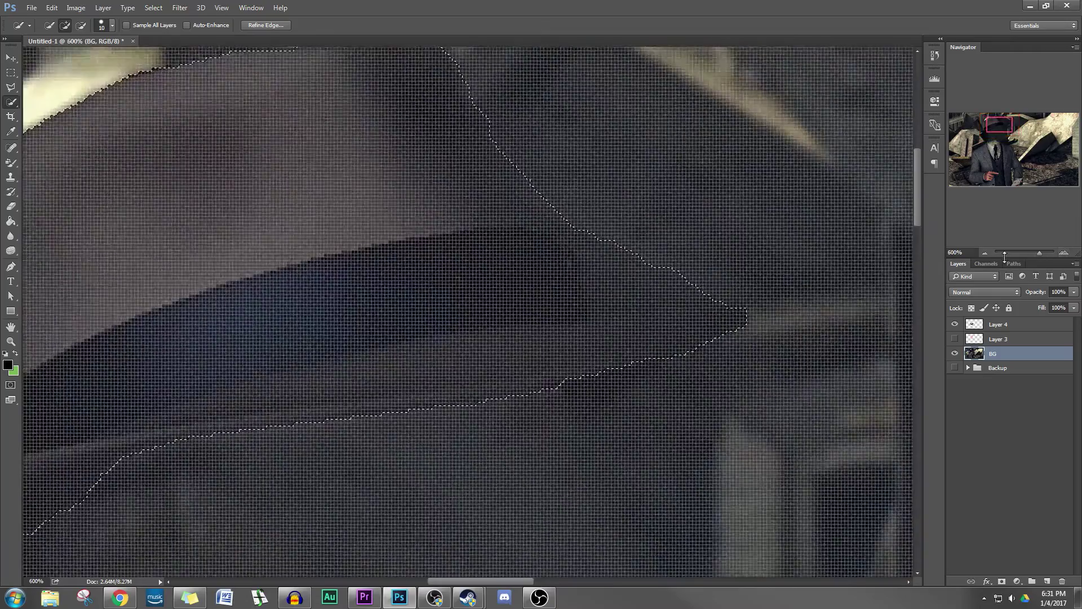
key(ctrl+plus)
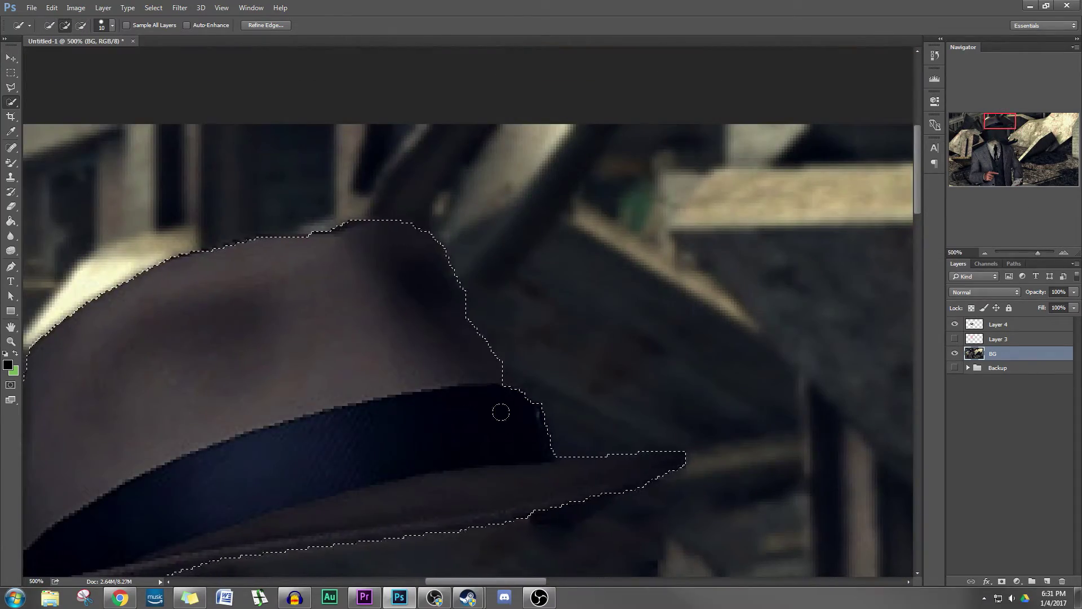
key(ctrl+minus)
key(ctrl+minus)
key(ctrl+minus)
key(ctrl+alt+r)
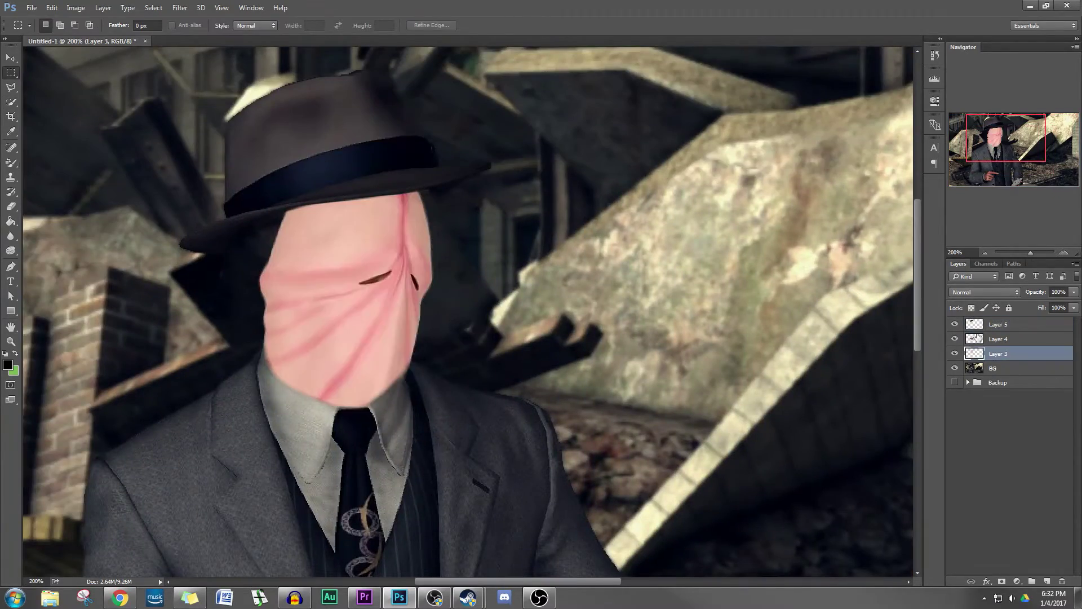
key(ctrl+t)
drag(403, 222, 399, 205)
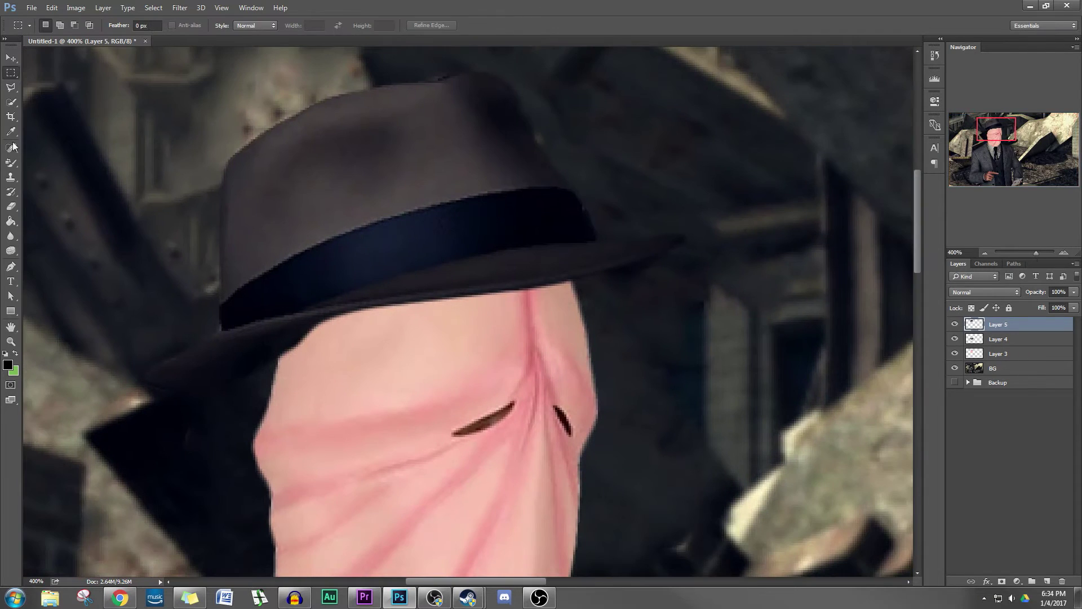
Inspect the hat and hood composite, then hide the Layer 3 hood copy.
key(m)
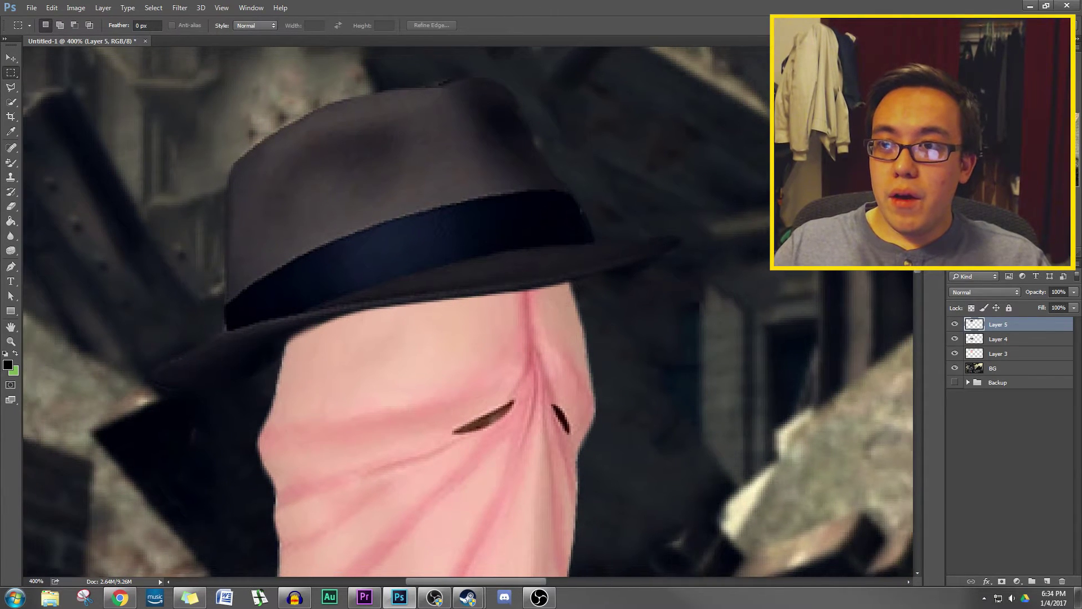
scroll(467, 310, down, 3)
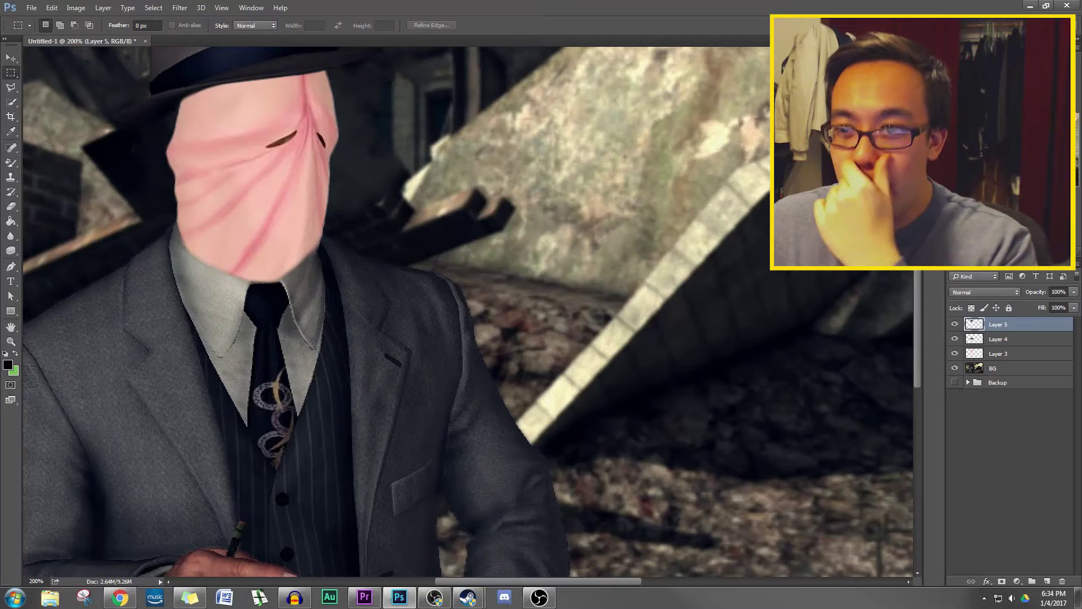
click(954, 353)
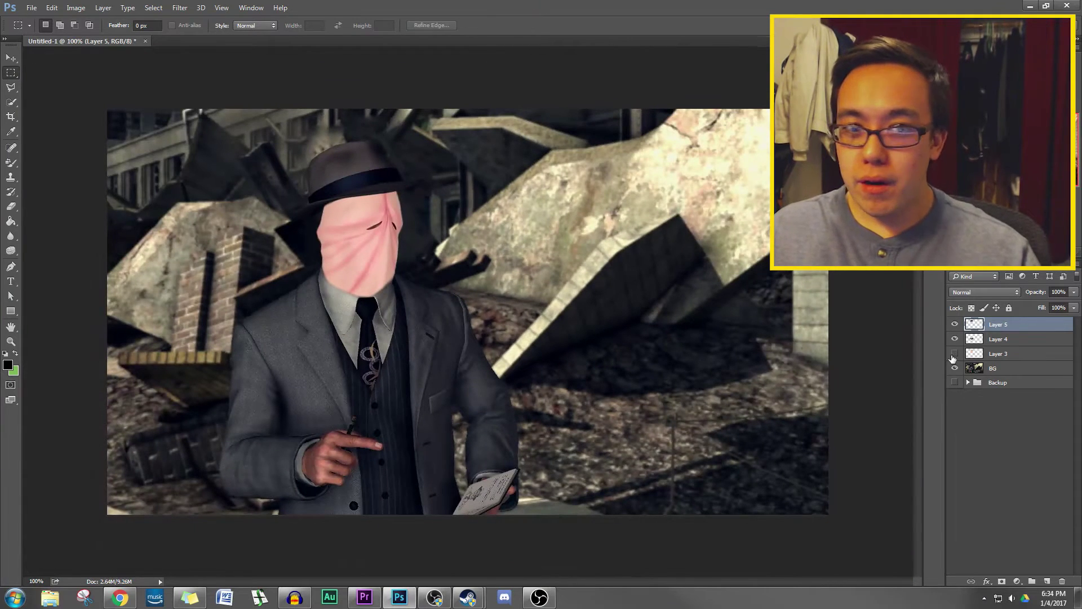